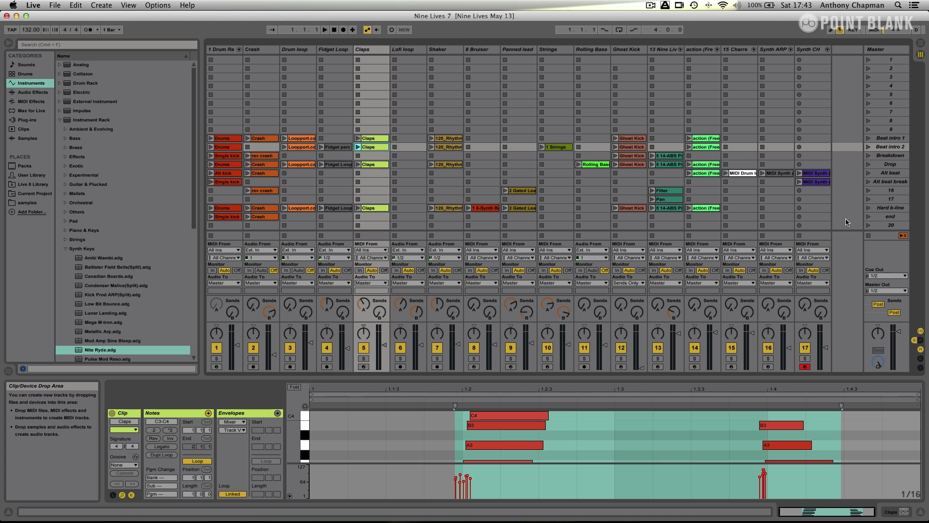
Compare the Arrangement view with the Session view, finishing in the Session view.
{"action": "left_click", "coordinate": [921, 44]}
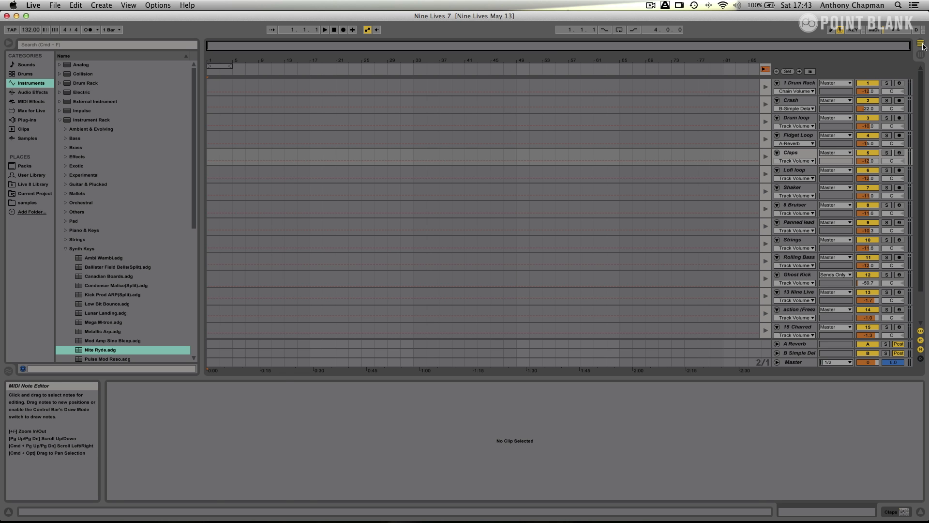
{"action": "left_click", "coordinate": [923, 44]}
{"action": "left_click", "coordinate": [922, 45]}
{"action": "left_click", "coordinate": [923, 45]}
{"action": "left_click", "coordinate": [923, 44]}
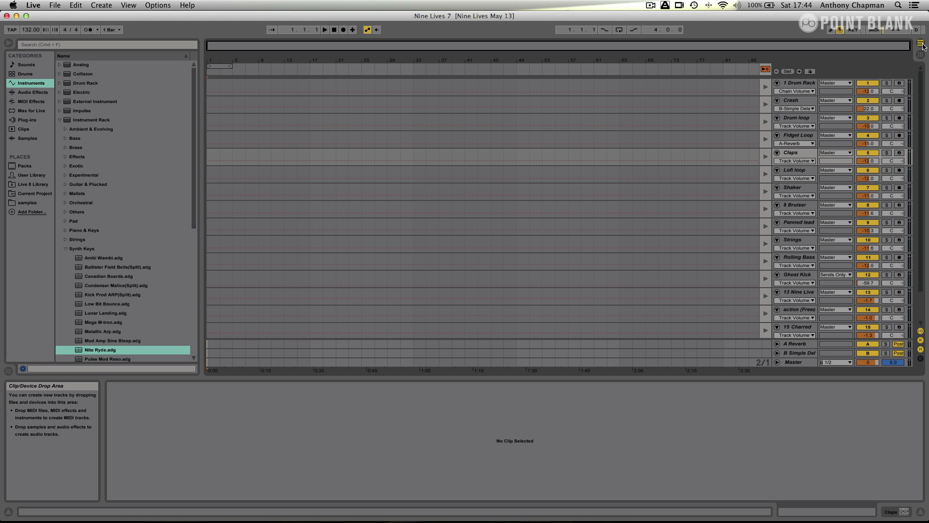
{"action": "left_click", "coordinate": [921, 44]}
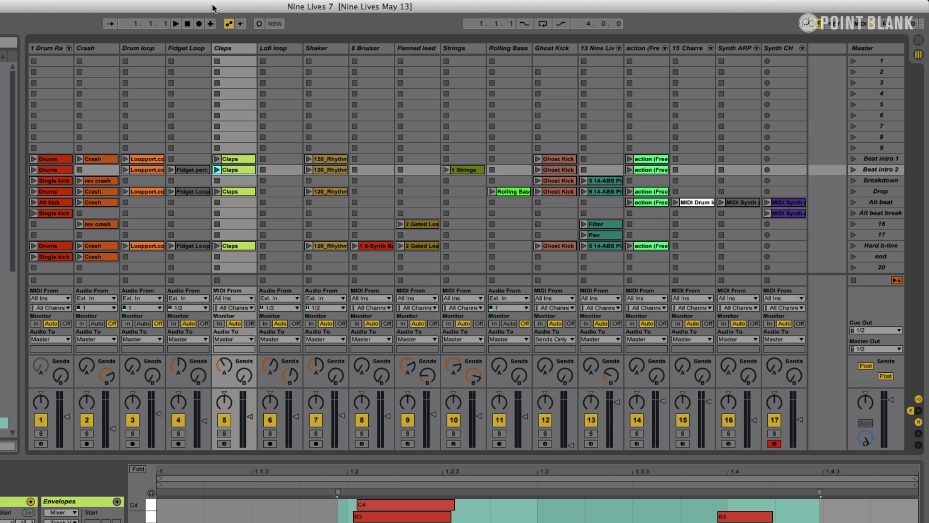
Start recording into the arrangement and launch the scenes Beat intro 1, Beat intro 2, Breakdown and Drop in order.
{"action": "left_click", "coordinate": [199, 25]}
{"action": "left_click", "coordinate": [853, 158]}
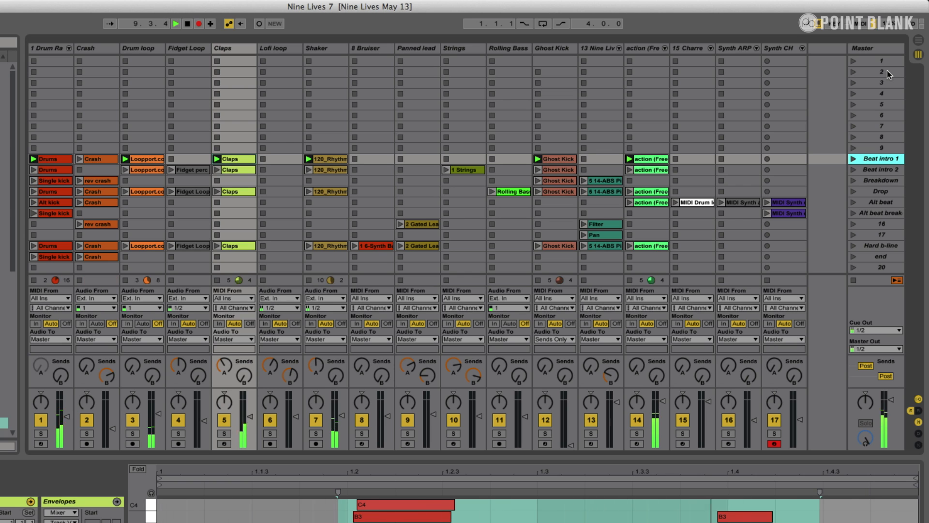
{"action": "left_click", "coordinate": [871, 171]}
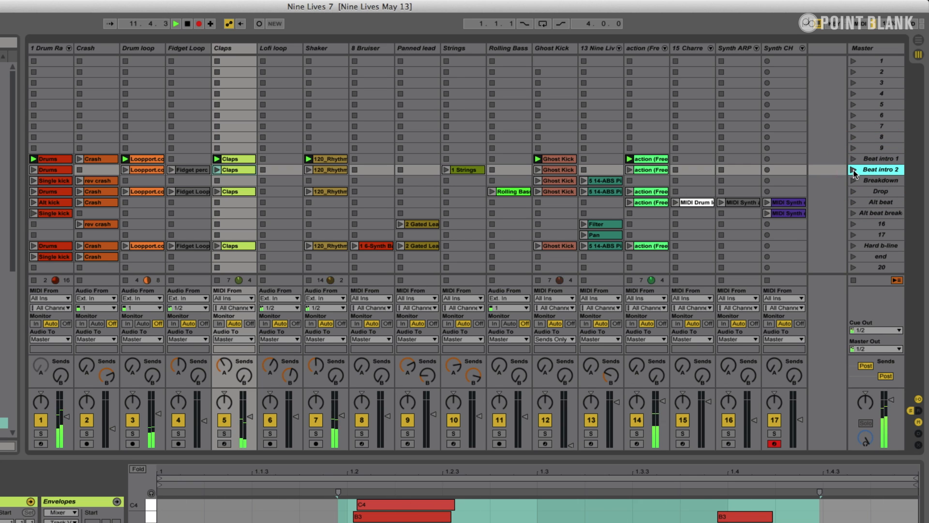
{"action": "left_click", "coordinate": [853, 170]}
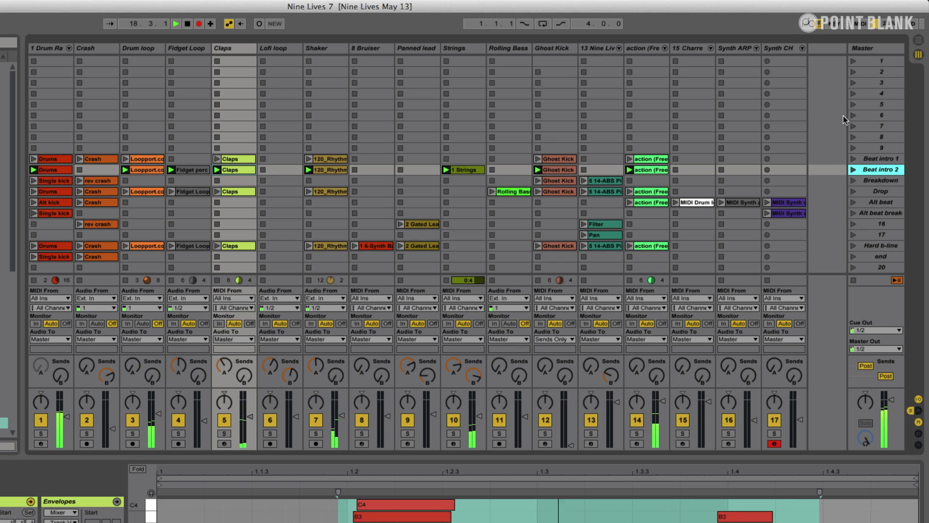
{"action": "left_click", "coordinate": [849, 180]}
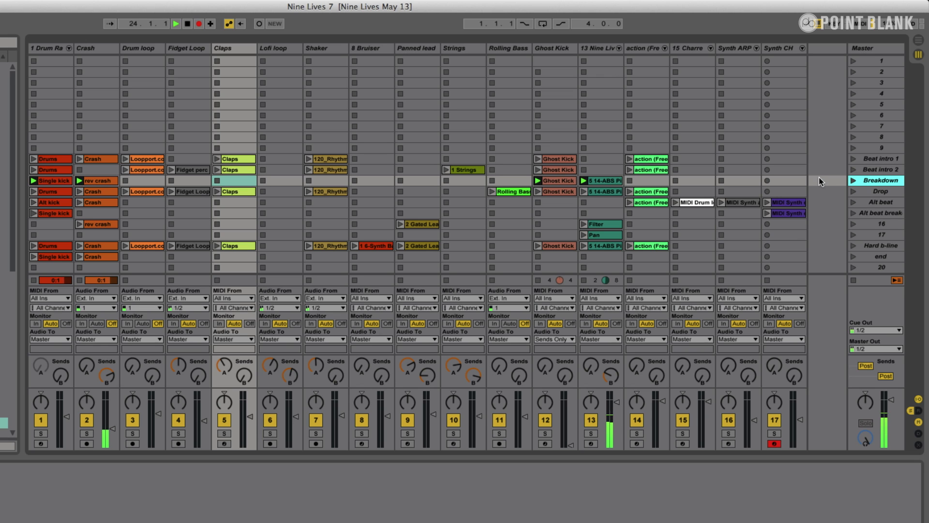
{"action": "left_click", "coordinate": [854, 191]}
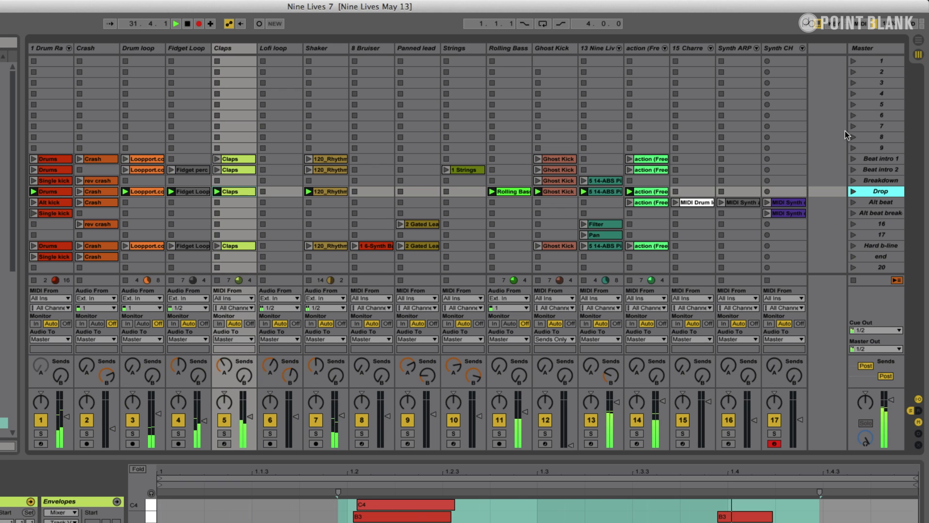
While recording, launch the 2 Gated Lead clip in the Hard b-line scene, followed by track 13's Filter and Pan clips.
{"action": "left_click", "coordinate": [400, 246]}
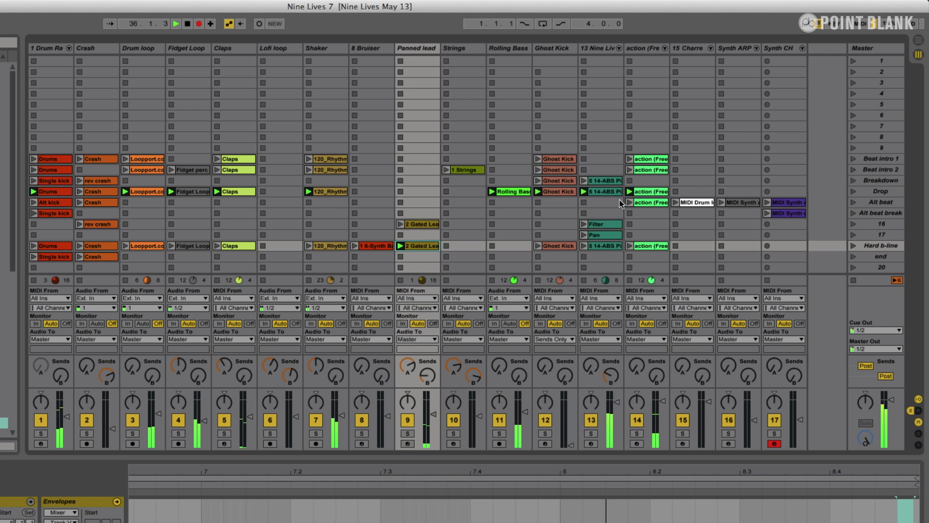
{"action": "left_click", "coordinate": [583, 224]}
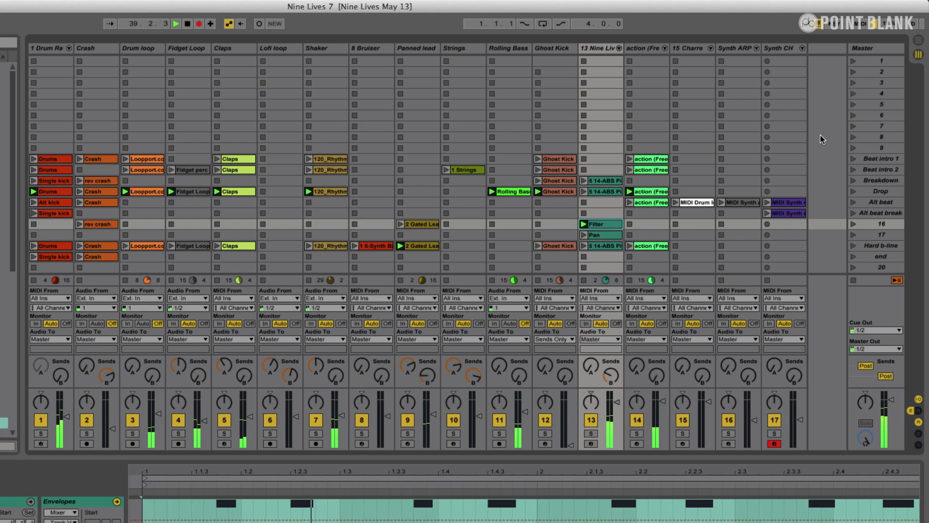
{"action": "left_click", "coordinate": [583, 235]}
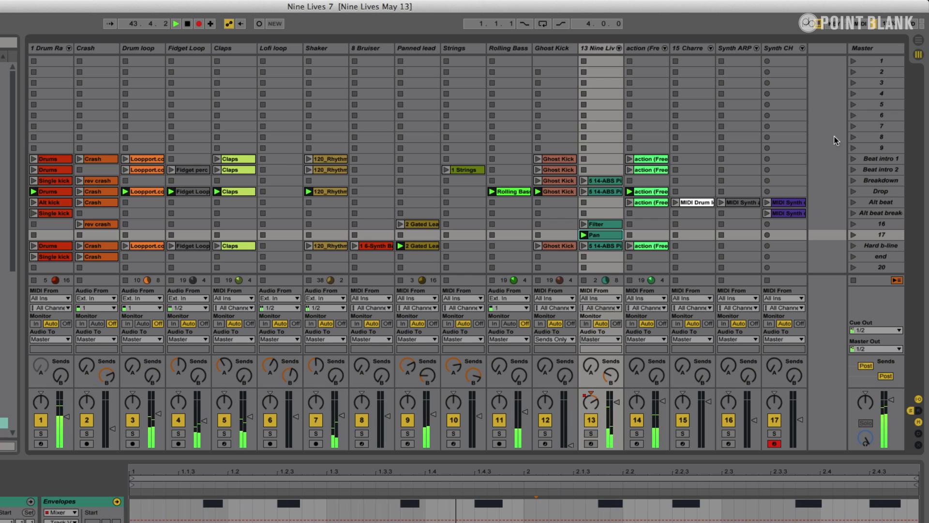
Launch the scenes Breakdown, Alt beat and end in order, and stop the recording.
{"action": "left_click", "coordinate": [853, 180]}
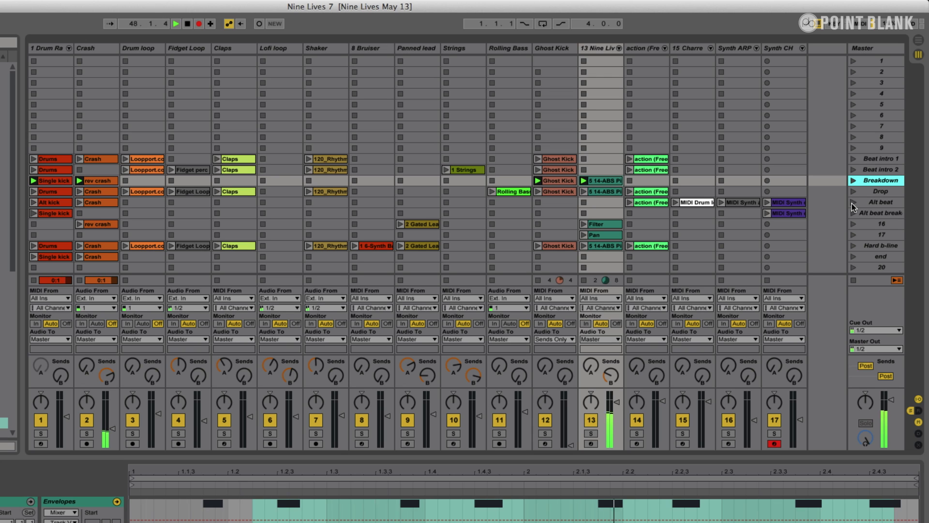
{"action": "left_click", "coordinate": [853, 205]}
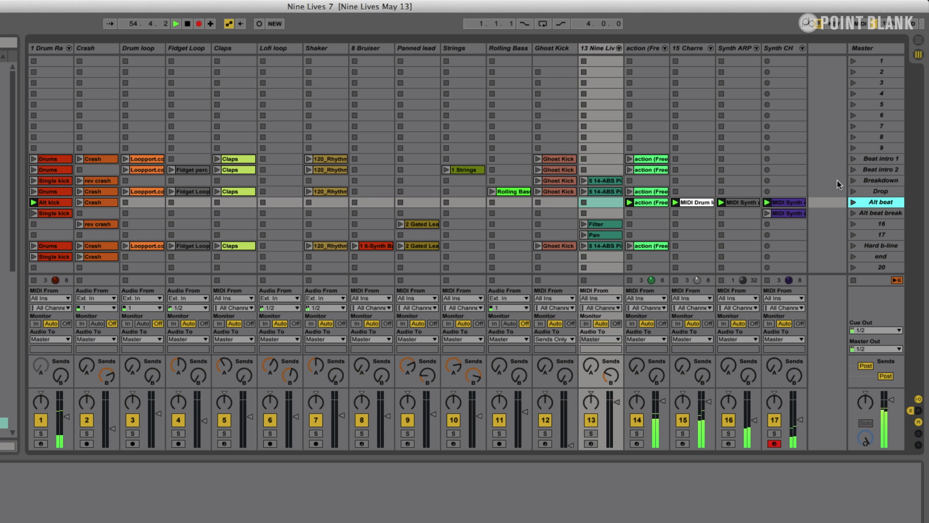
{"action": "left_click", "coordinate": [853, 256]}
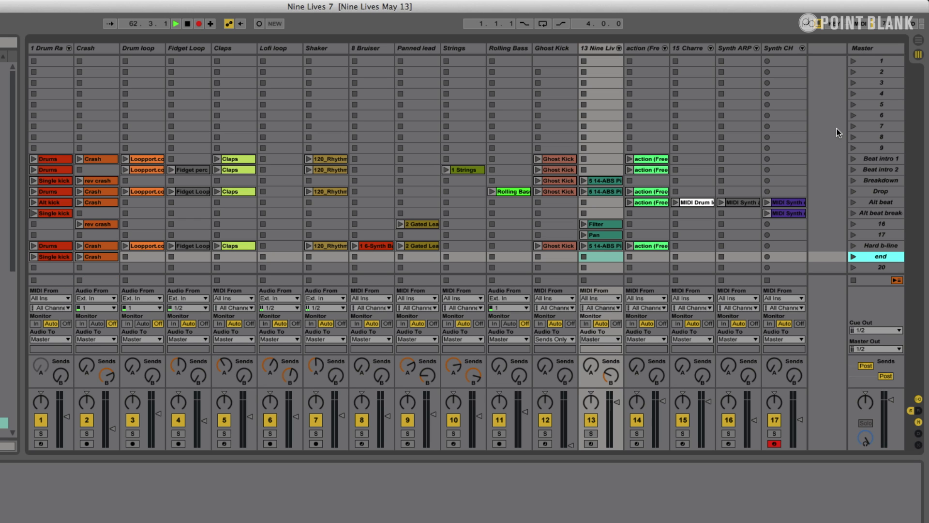
{"action": "left_click", "coordinate": [189, 25]}
Show the Arrangement view, return playback control to the arrangement, and play it from just before the first clips.
{"action": "key", "text": "Tab"}
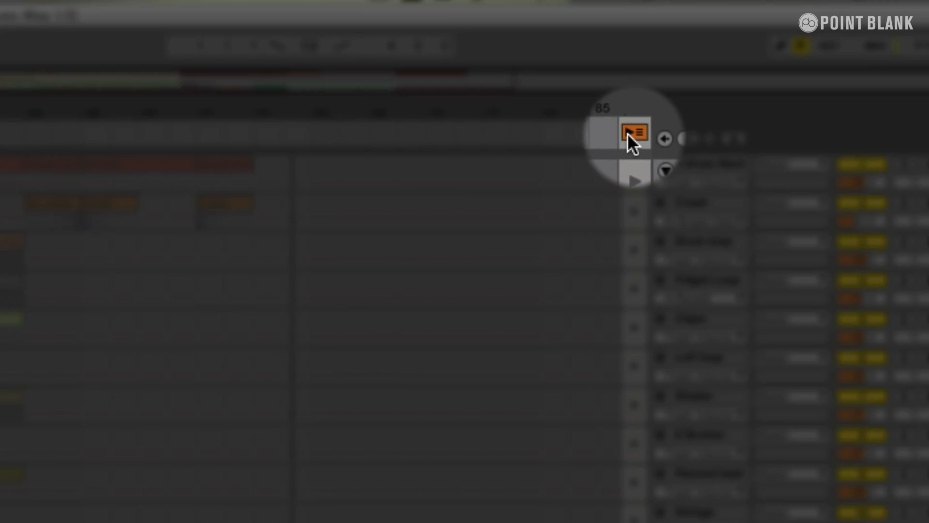
{"action": "left_click", "coordinate": [630, 133]}
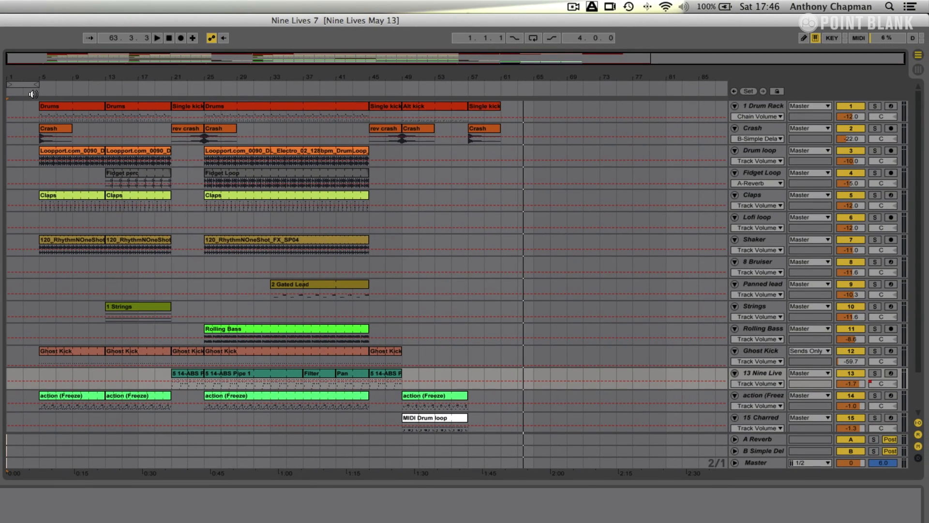
{"action": "left_click", "coordinate": [31, 94]}
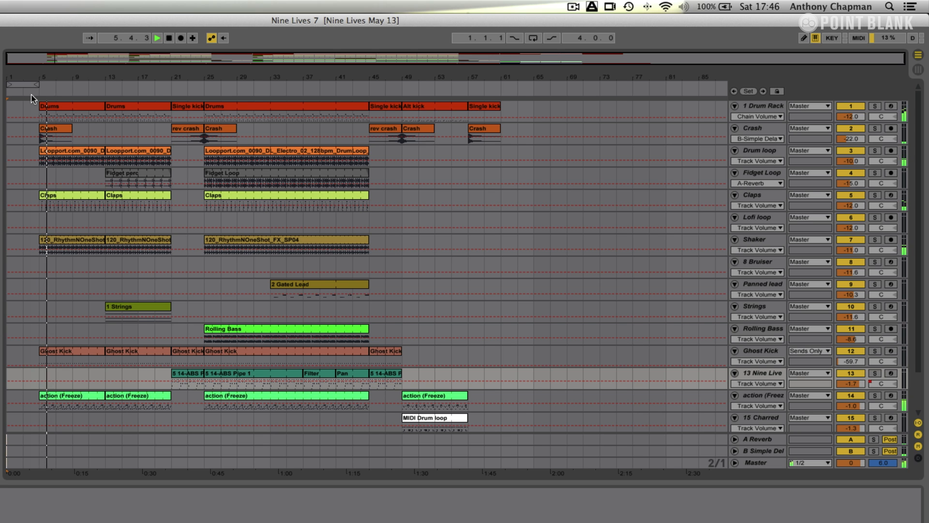
Increase the height of the 1 Drum Rack track so the notes of its second Drums clip can be read.
{"action": "left_click_drag", "start_coordinate": [58, 76], "coordinate": [279, 117]}
{"action": "left_click_drag", "start_coordinate": [759, 121], "coordinate": [750, 277]}
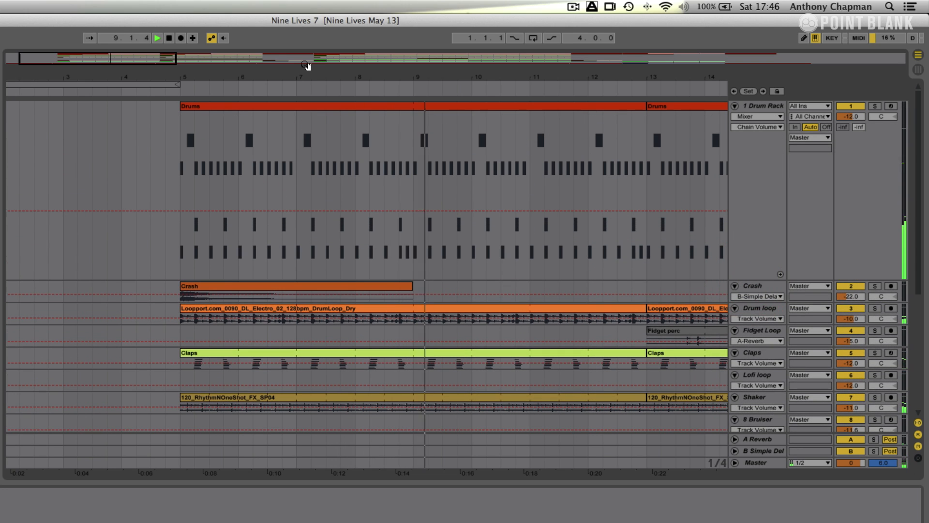
{"action": "scroll", "coordinate": [290, 110], "scroll_direction": "right", "scroll_amount": 1}
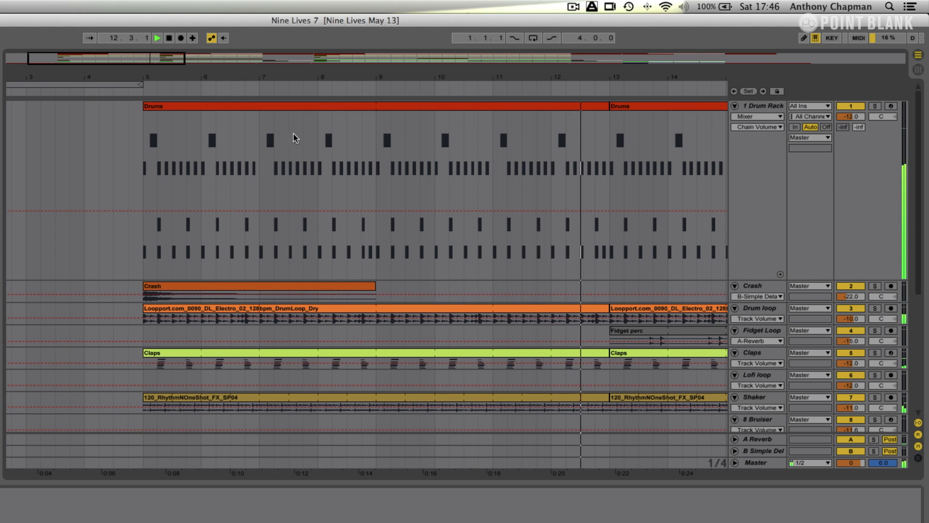
{"action": "scroll", "coordinate": [290, 133], "scroll_direction": "right", "scroll_amount": 5}
{"action": "scroll", "coordinate": [289, 131], "scroll_direction": "right", "scroll_amount": 5}
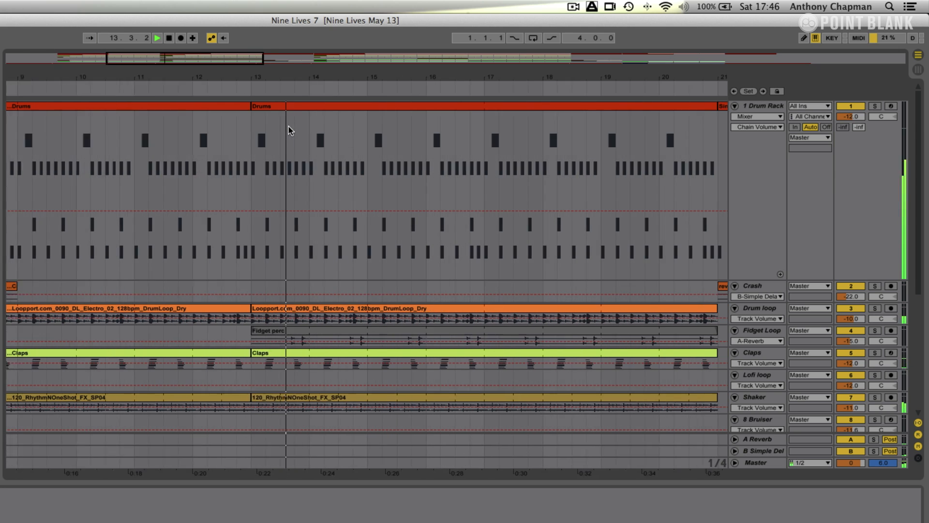
{"action": "scroll", "coordinate": [291, 132], "scroll_direction": "right", "scroll_amount": 2}
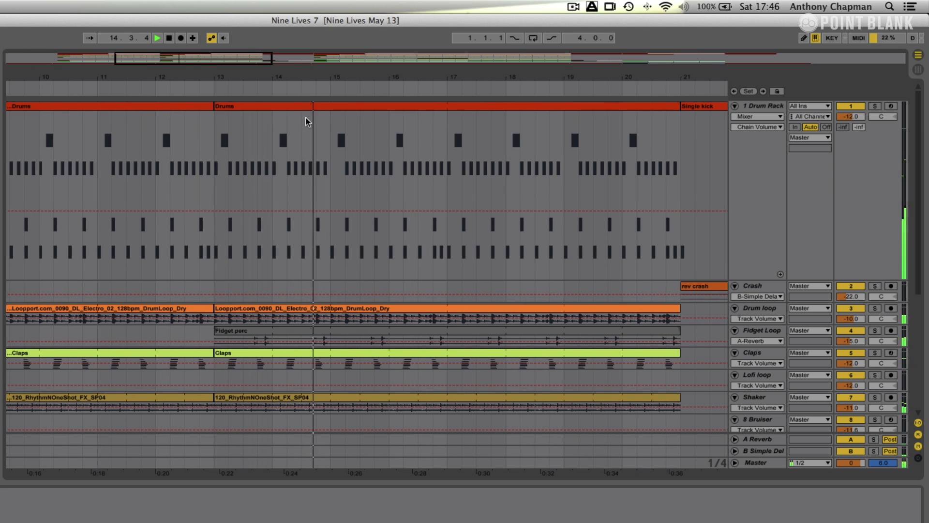
Stop playback and split the second Drums clip at bar 20 so its last bar is a separate clip.
{"action": "left_click", "coordinate": [516, 108]}
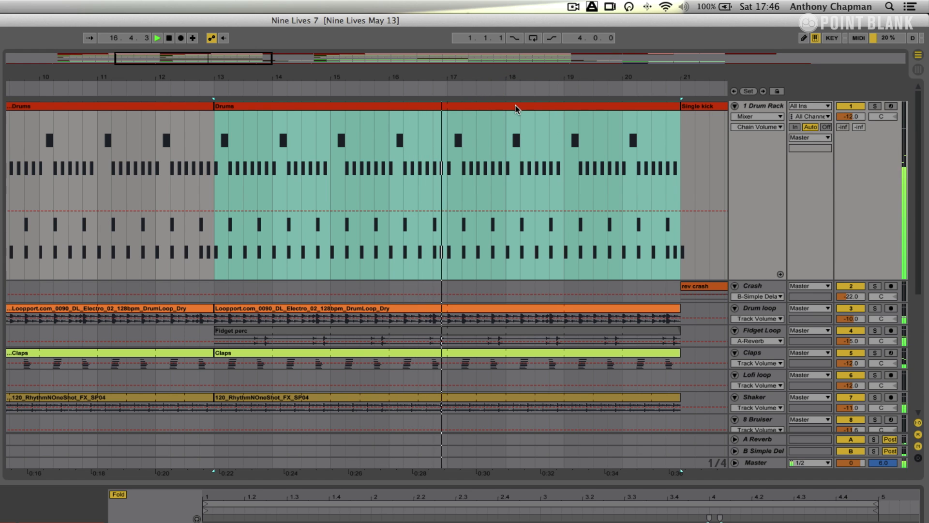
{"action": "key", "text": "space"}
{"action": "left_click", "coordinate": [517, 105]}
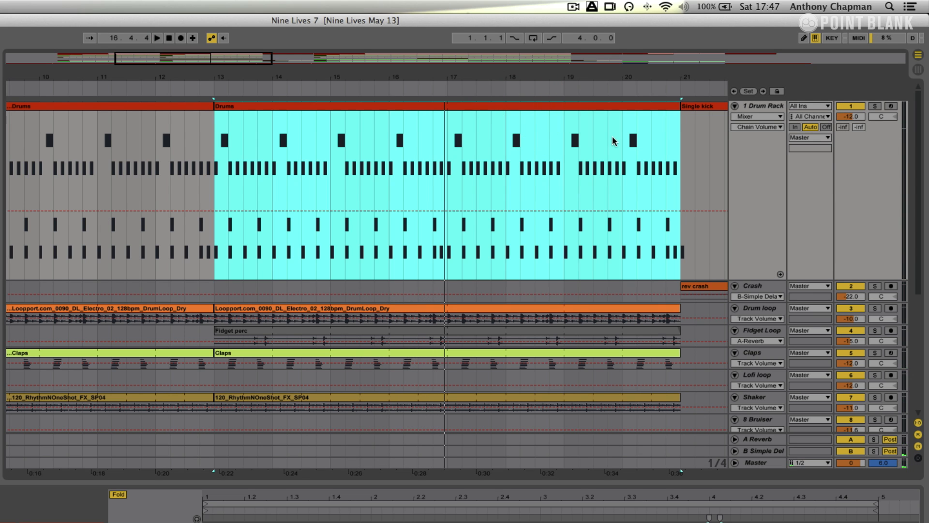
{"action": "left_click_drag", "start_coordinate": [623, 140], "coordinate": [683, 139]}
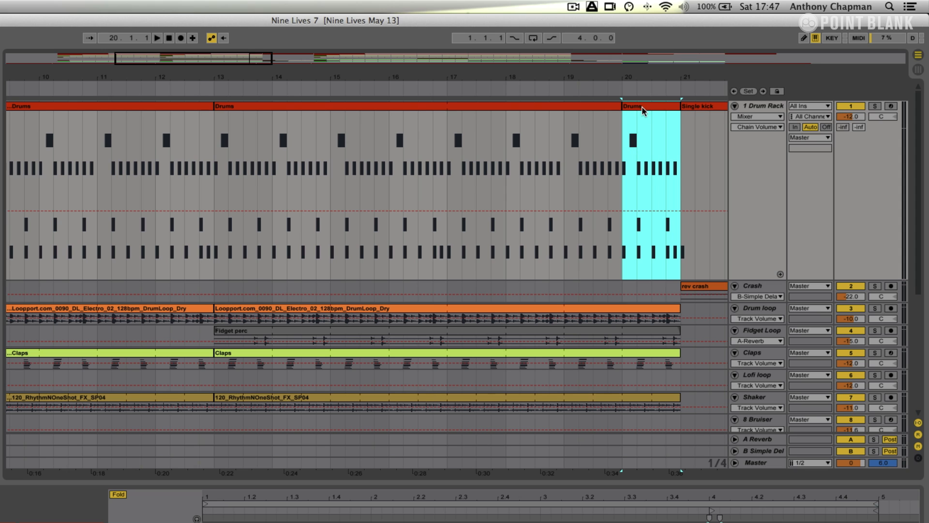
Open the one-bar Drums clip at bar 20 in an enlarged note editor and play it back.
{"action": "left_click", "coordinate": [644, 106]}
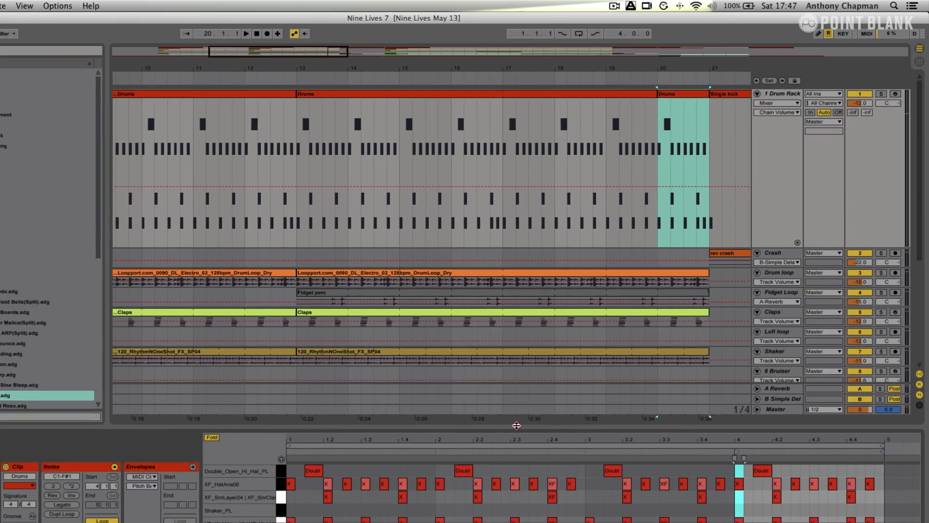
{"action": "left_click_drag", "start_coordinate": [460, 484], "coordinate": [422, 218]}
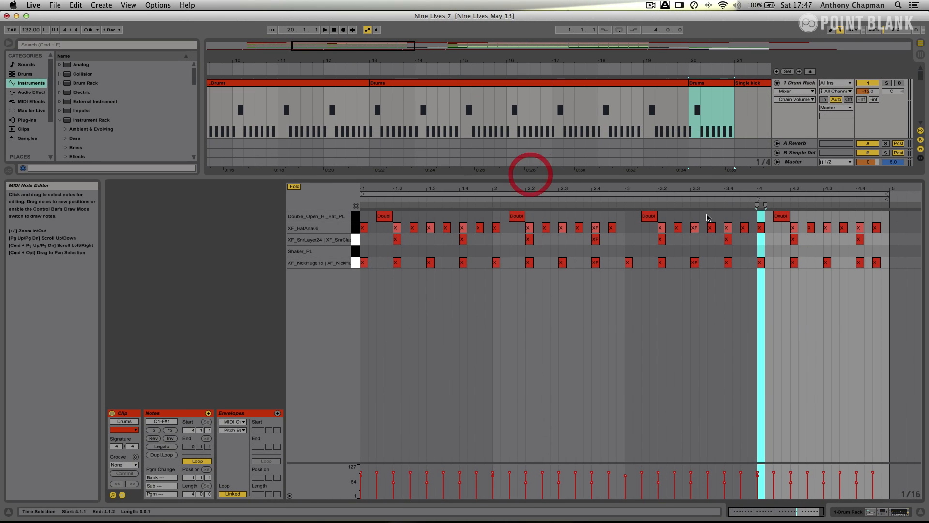
{"action": "left_click_drag", "start_coordinate": [733, 193], "coordinate": [668, 218]}
{"action": "key", "text": "space"}
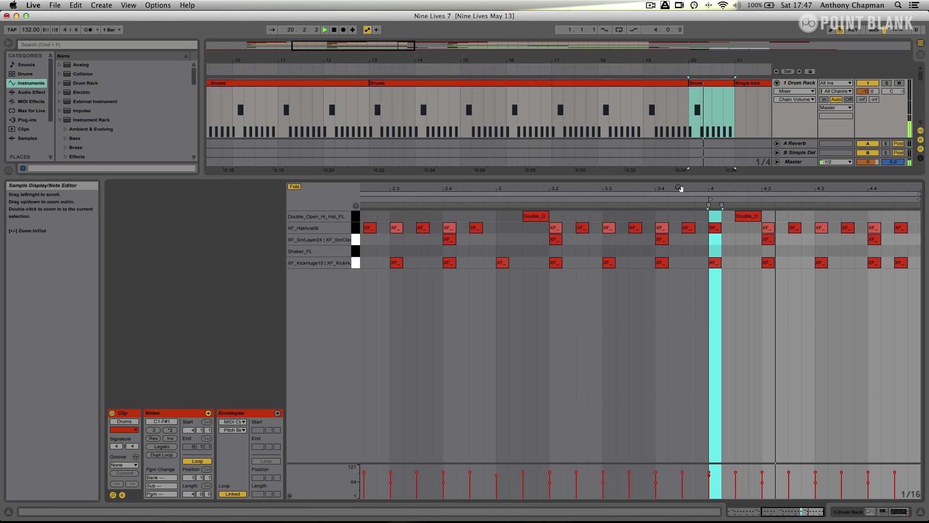
{"action": "key", "text": "space"}
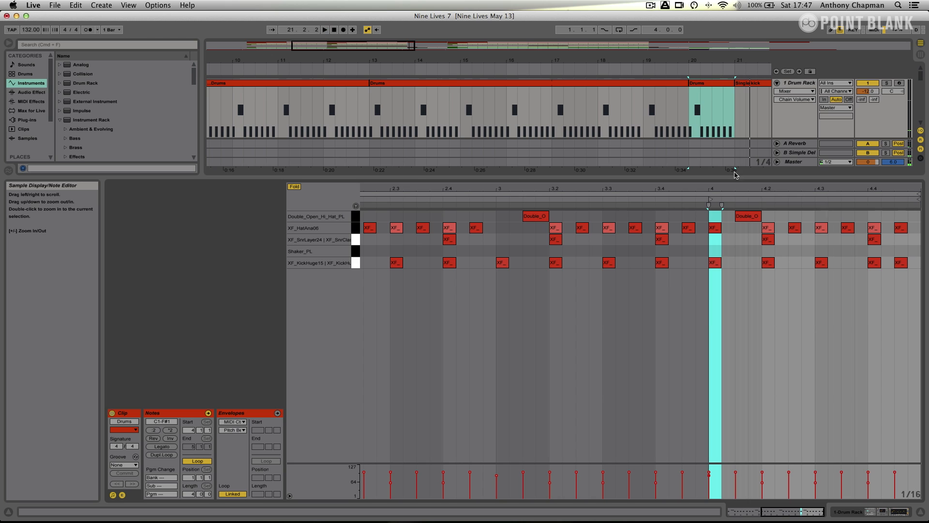
In the bar 20 Drums clip, copy the kick at beat 4.3 to 4.3.3, delete the snare at 4.4, and play the result.
{"action": "left_click", "coordinate": [700, 83]}
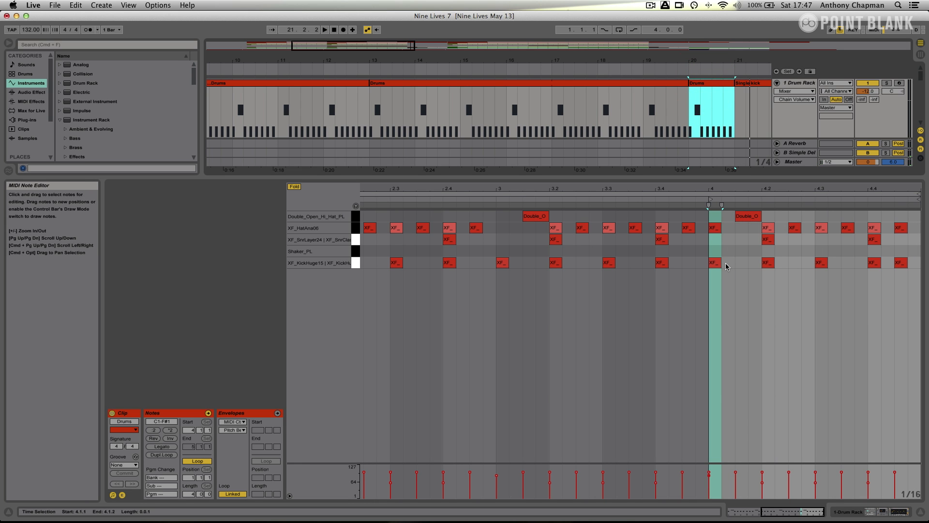
{"action": "left_click_drag", "start_coordinate": [826, 264], "coordinate": [850, 263]}
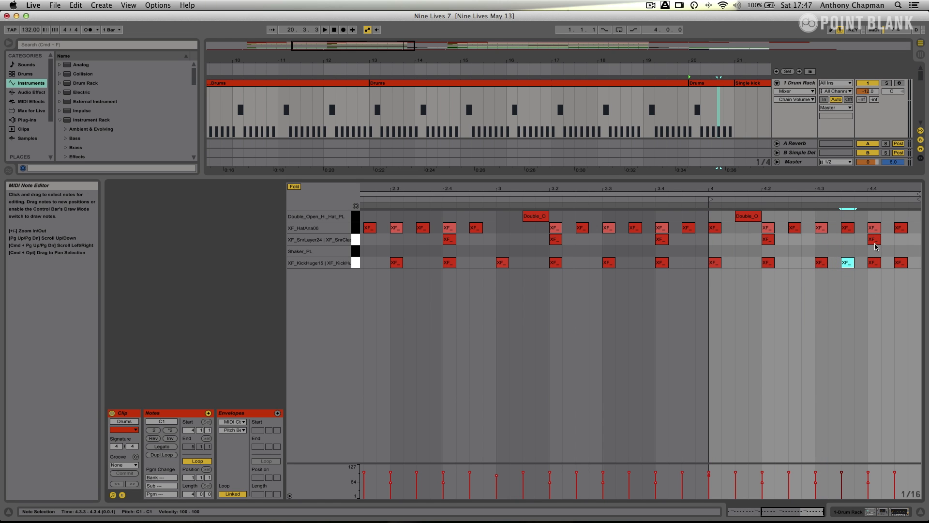
{"action": "left_click", "coordinate": [874, 241]}
{"action": "key", "text": "Delete"}
{"action": "key", "text": "space"}
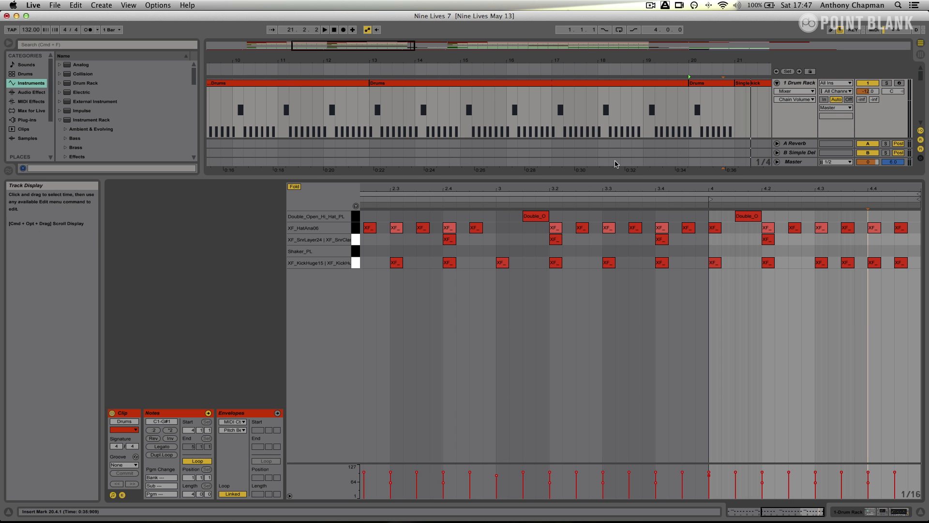
{"action": "left_click", "coordinate": [573, 69]}
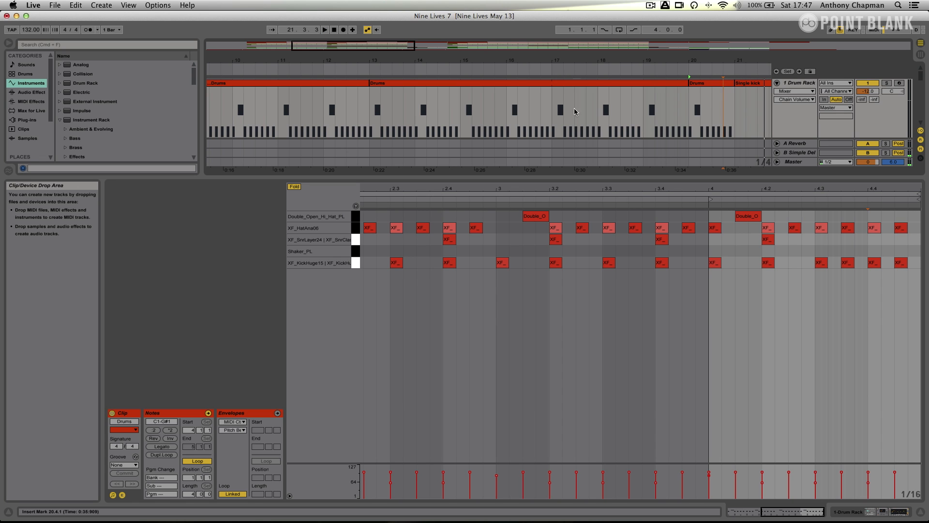
Consolidate bars 5 to 21 of all tracks in the arrangement into a new Session scene.
{"action": "left_click_drag", "start_coordinate": [579, 176], "coordinate": [557, 365]}
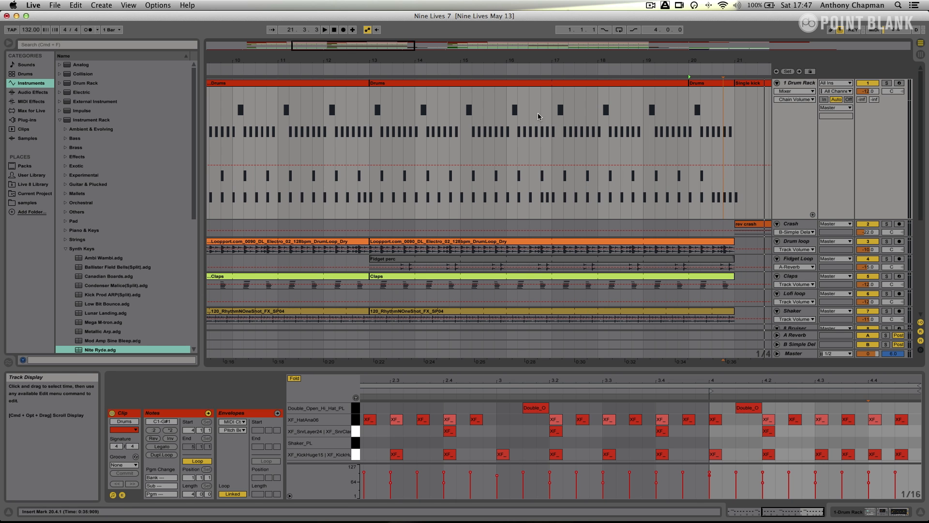
{"action": "left_click_drag", "start_coordinate": [537, 61], "coordinate": [538, 17]}
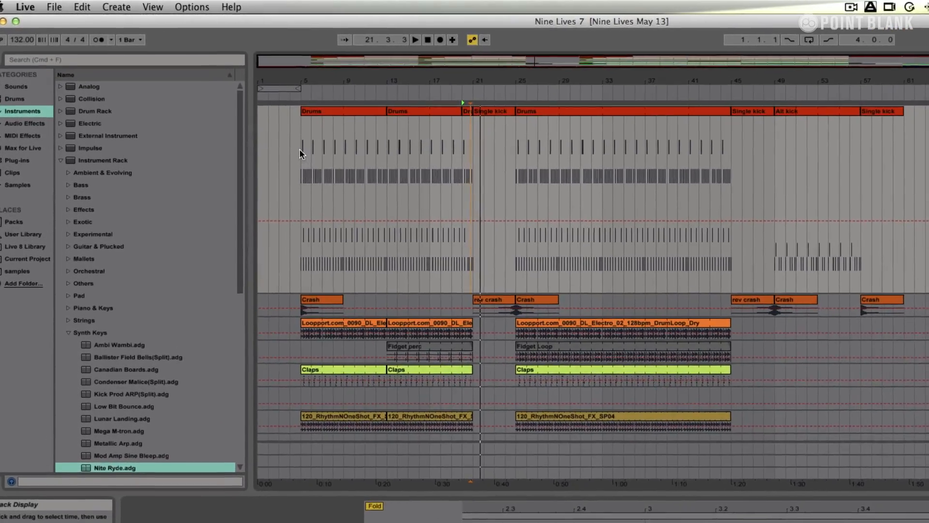
{"action": "left_click", "coordinate": [266, 129]}
{"action": "left_click_drag", "start_coordinate": [310, 155], "coordinate": [491, 465]}
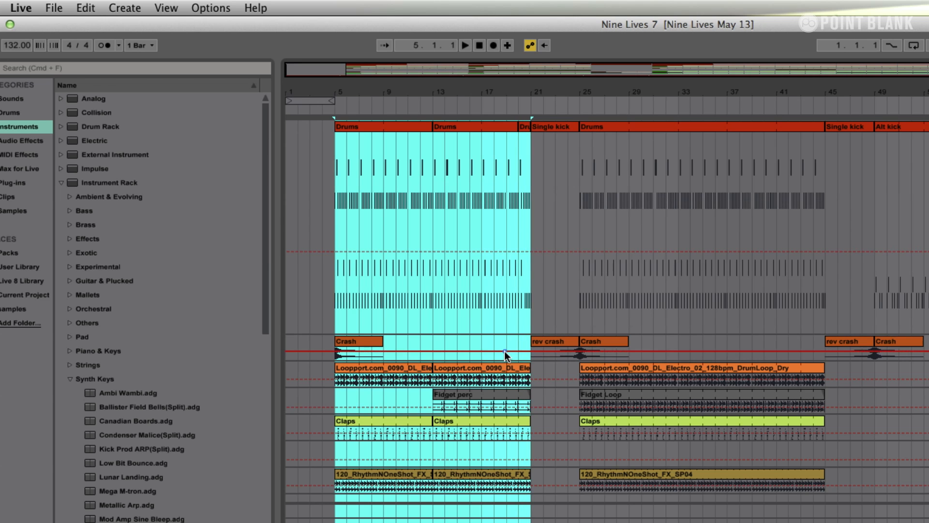
{"action": "scroll", "coordinate": [505, 350], "scroll_direction": "down", "scroll_amount": 5}
{"action": "scroll", "coordinate": [504, 355], "scroll_direction": "up", "scroll_amount": 5}
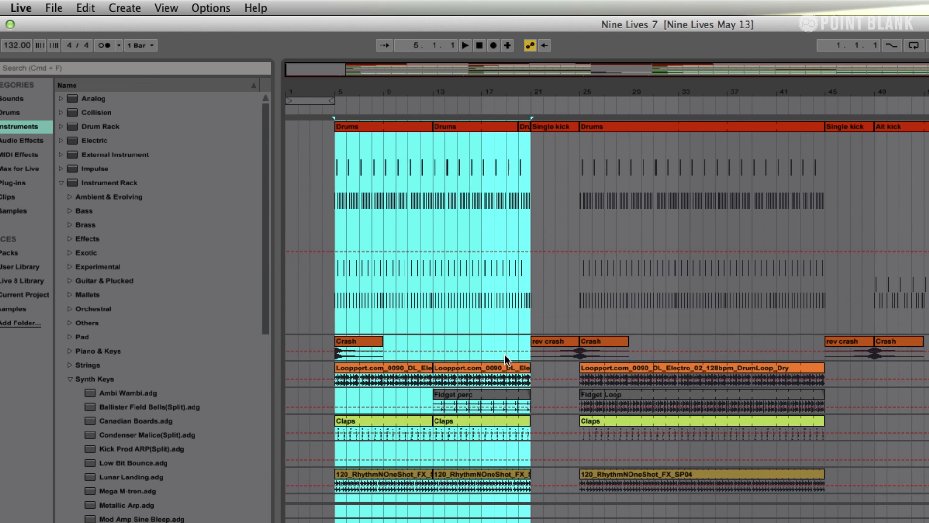
{"action": "right_click", "coordinate": [371, 129]}
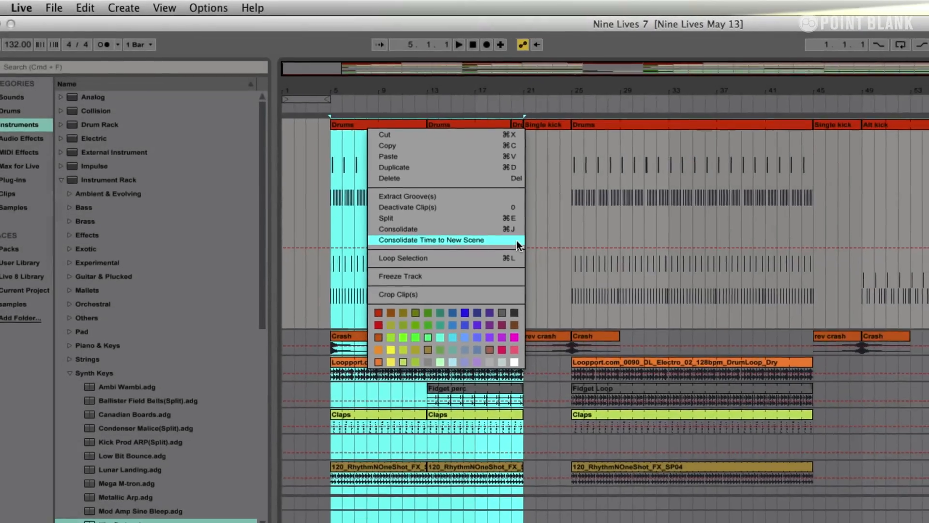
{"action": "left_click", "coordinate": [538, 241]}
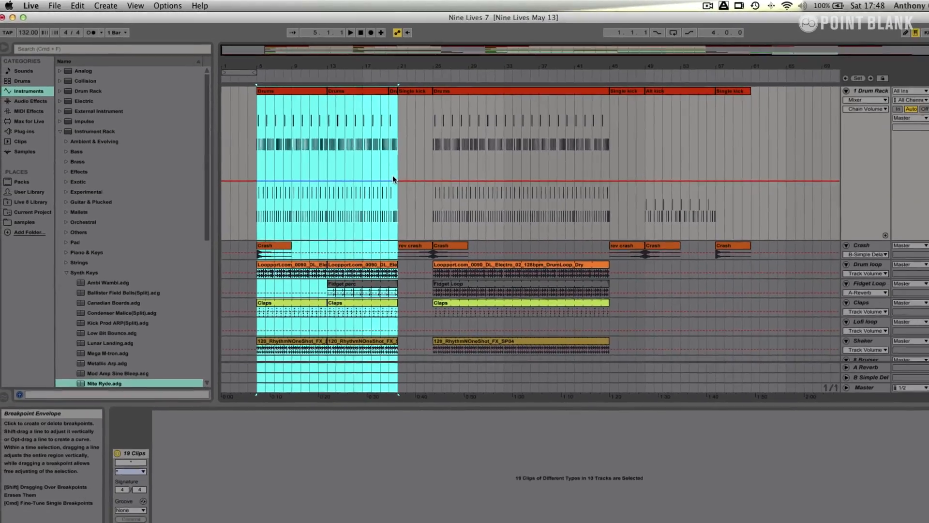
In the Session view, open the Drums clip of the newly consolidated scene below the end scene and launch that scene.
{"action": "key", "text": "Tab"}
{"action": "scroll", "coordinate": [451, 150], "scroll_direction": "down", "scroll_amount": 2}
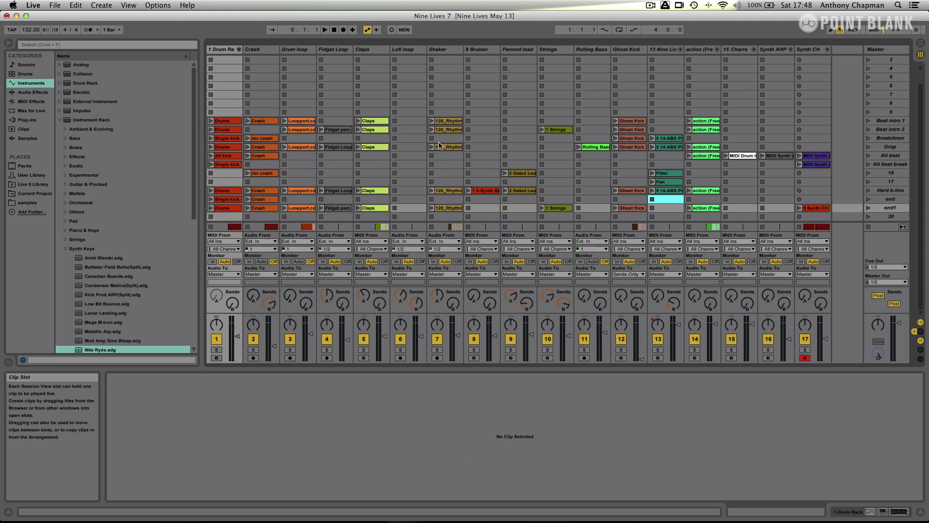
{"action": "left_click", "coordinate": [239, 208]}
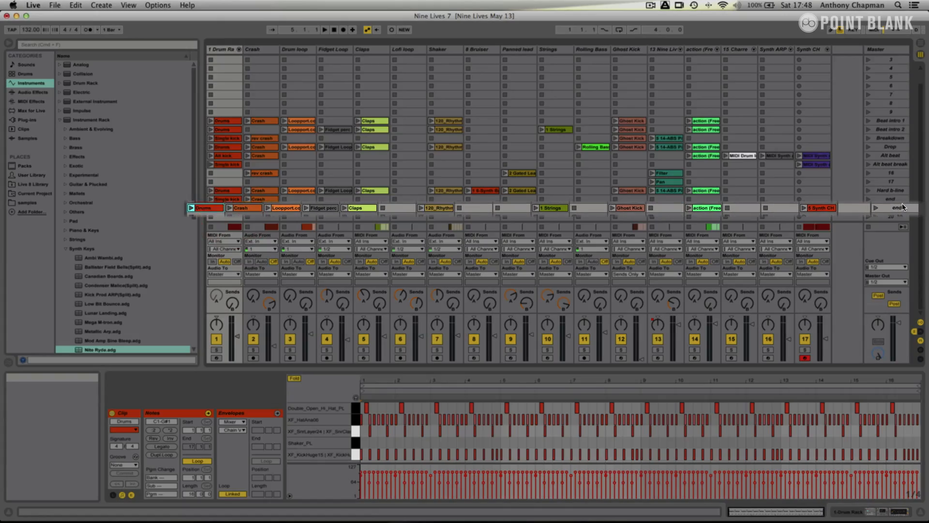
{"action": "left_click", "coordinate": [893, 208]}
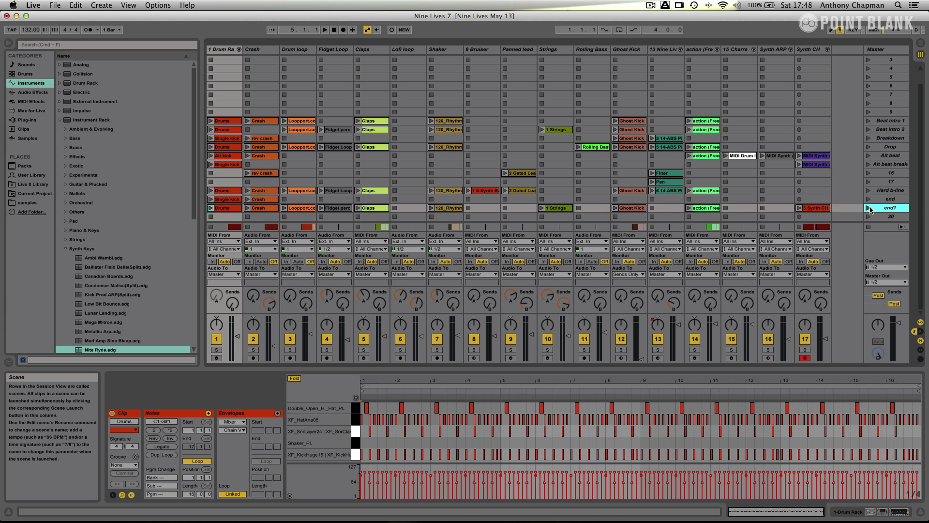
{"action": "left_click", "coordinate": [868, 208]}
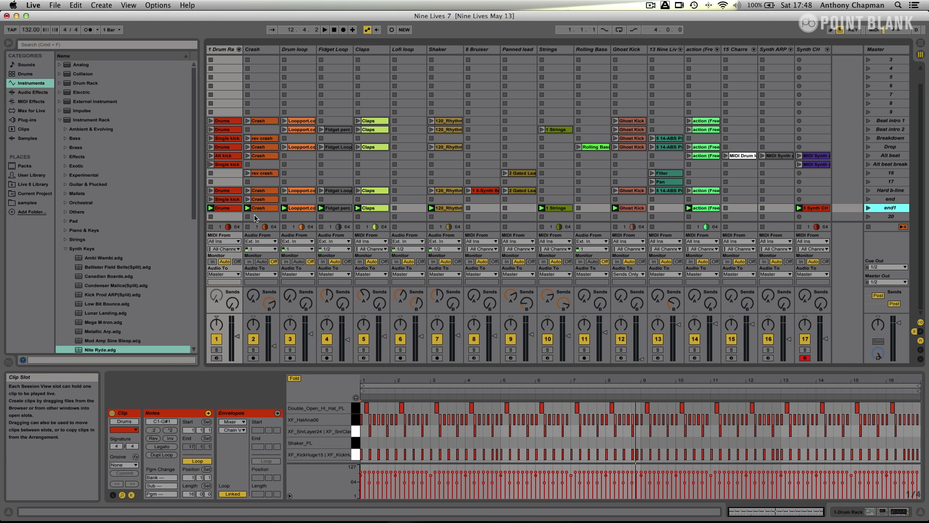
Solo the 1 Drum Rack track and play the new scene's Drums clip through its last bars to hear the edited fill.
{"action": "left_click", "coordinate": [232, 206]}
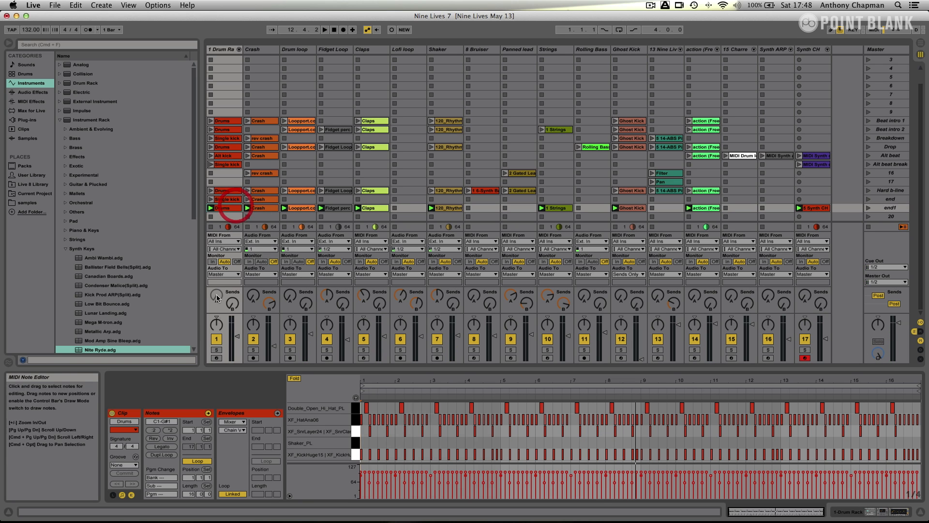
{"action": "left_click", "coordinate": [217, 349]}
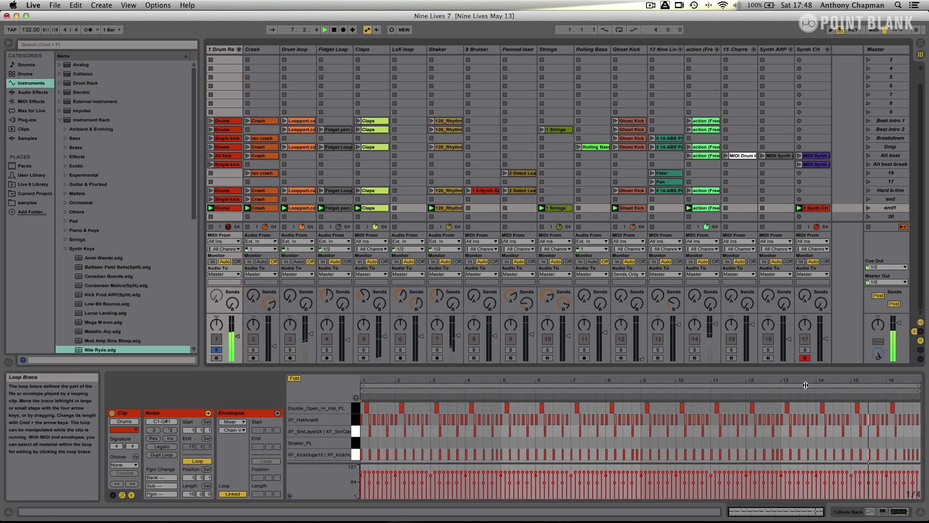
{"action": "left_click_drag", "start_coordinate": [905, 380], "coordinate": [923, 379]}
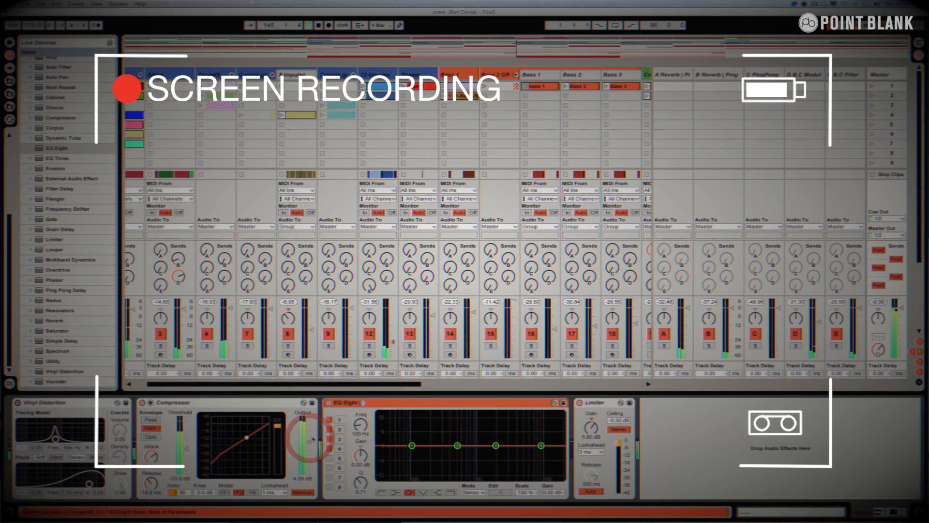
{"action": "left_click_drag", "start_coordinate": [458, 446], "coordinate": [436, 416]}
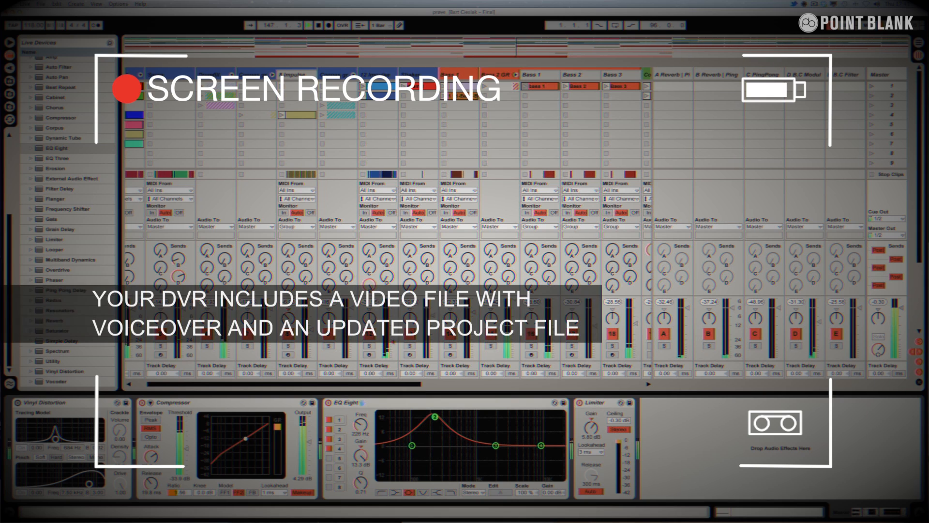